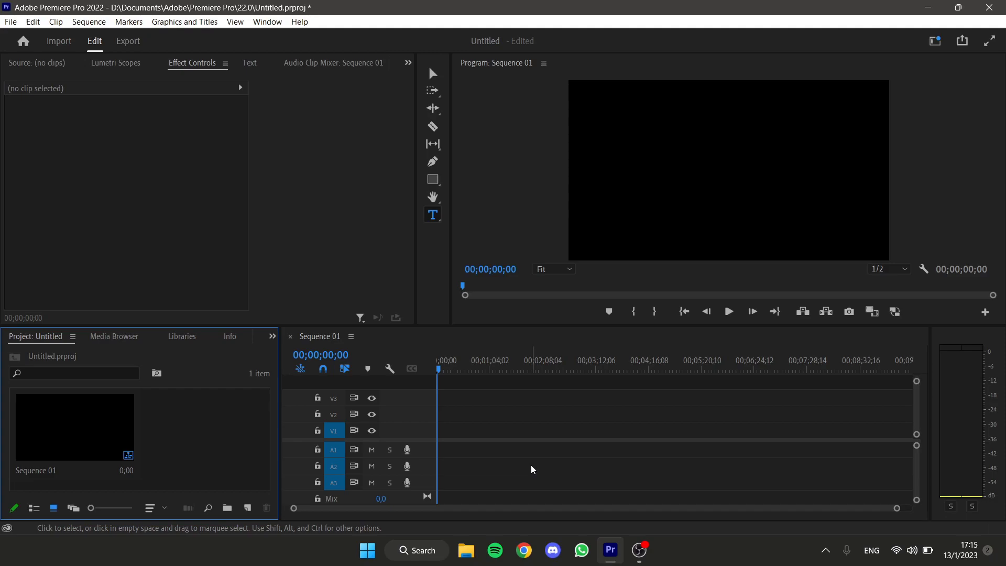
Draw a text box in the Program monitor and type the title 'MY TEXT'.
click(432, 214)
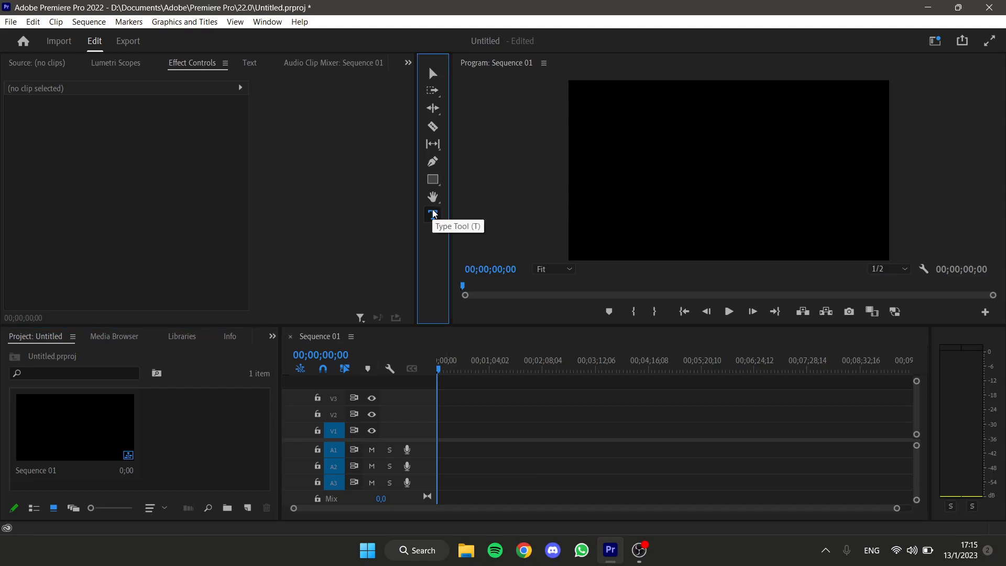
drag(610, 127, 809, 200)
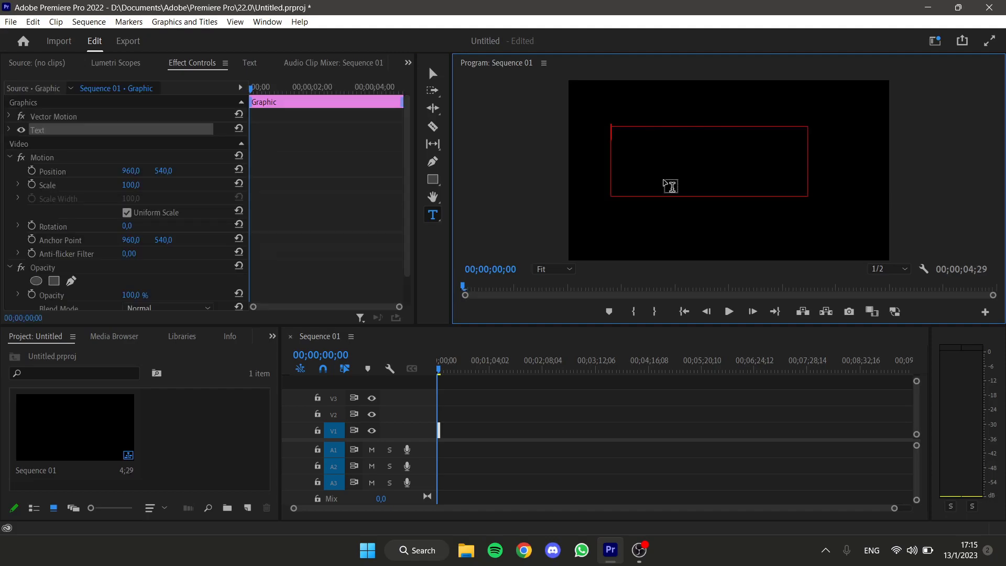
text(MY TEXT)
key(Return)
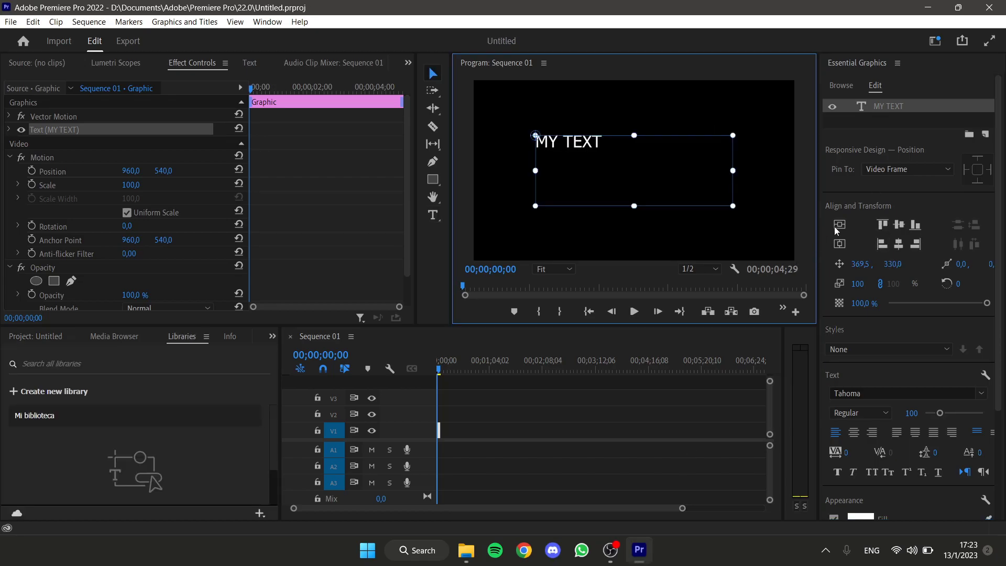
Center-align MY TEXT horizontally and vertically within its text box.
click(836, 231)
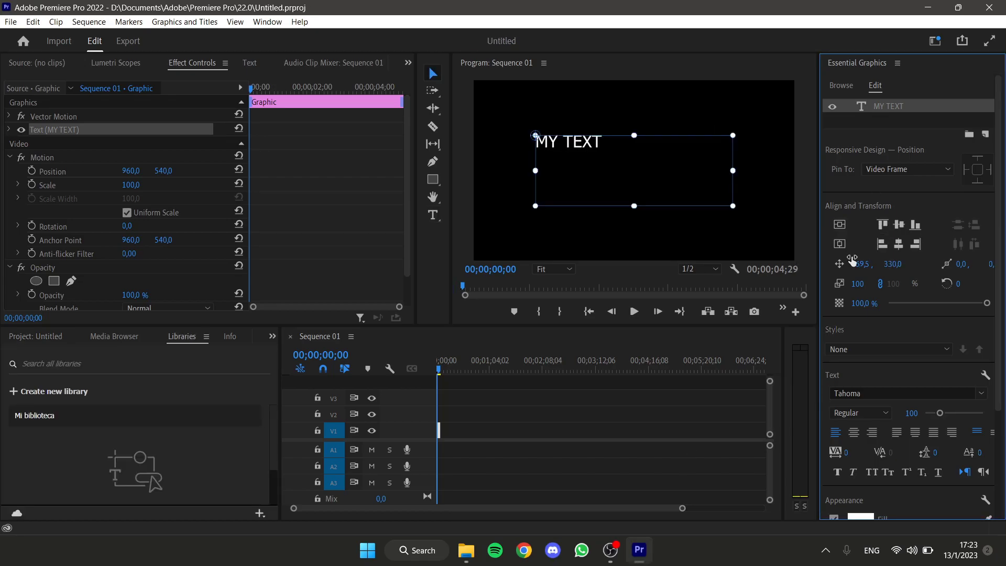
scroll(906, 325, down, 2)
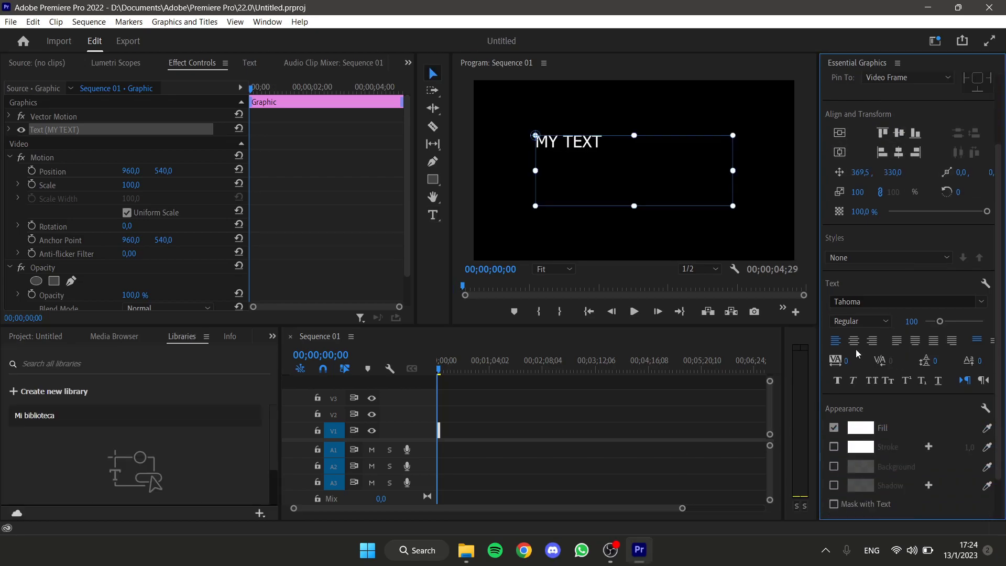
click(854, 340)
click(992, 341)
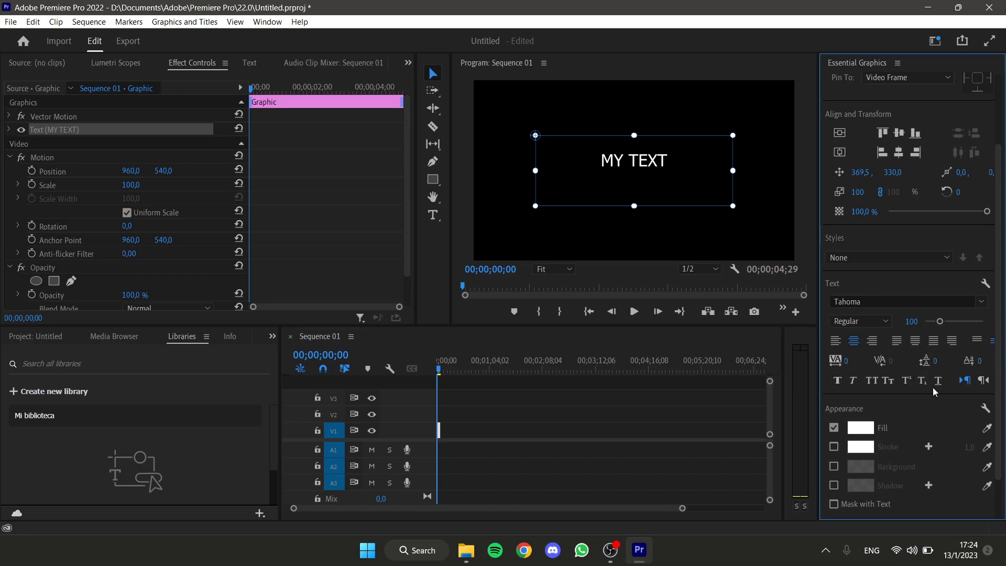
Shrink the text box snugly around MY TEXT and center it vertically in the frame.
scroll(934, 388, down, 1)
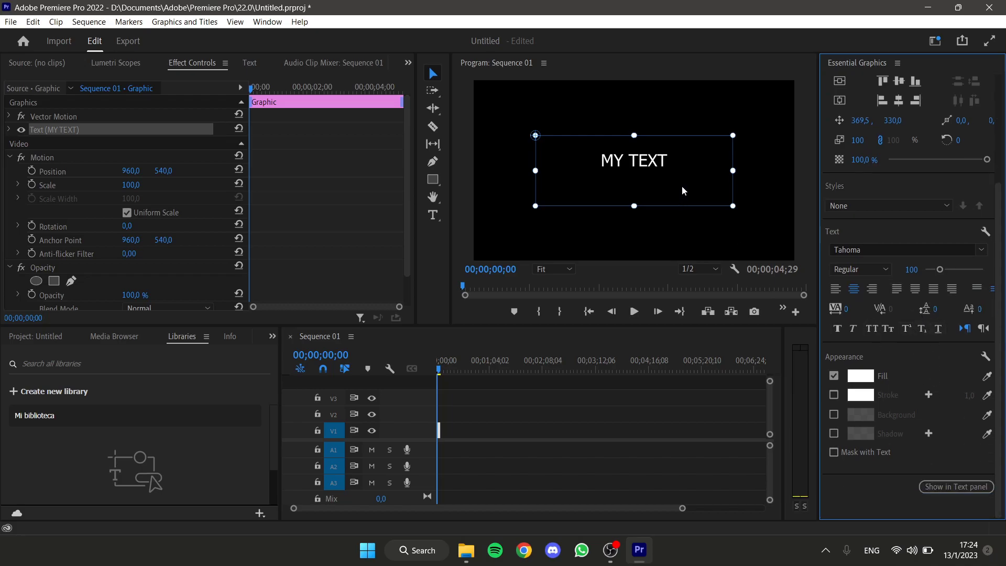
drag(632, 204, 635, 169)
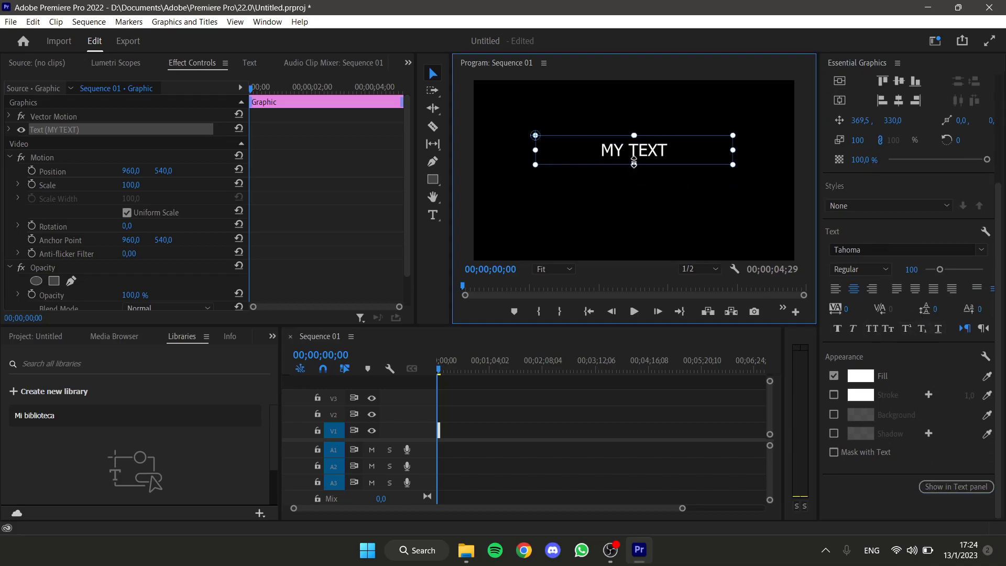
click(839, 100)
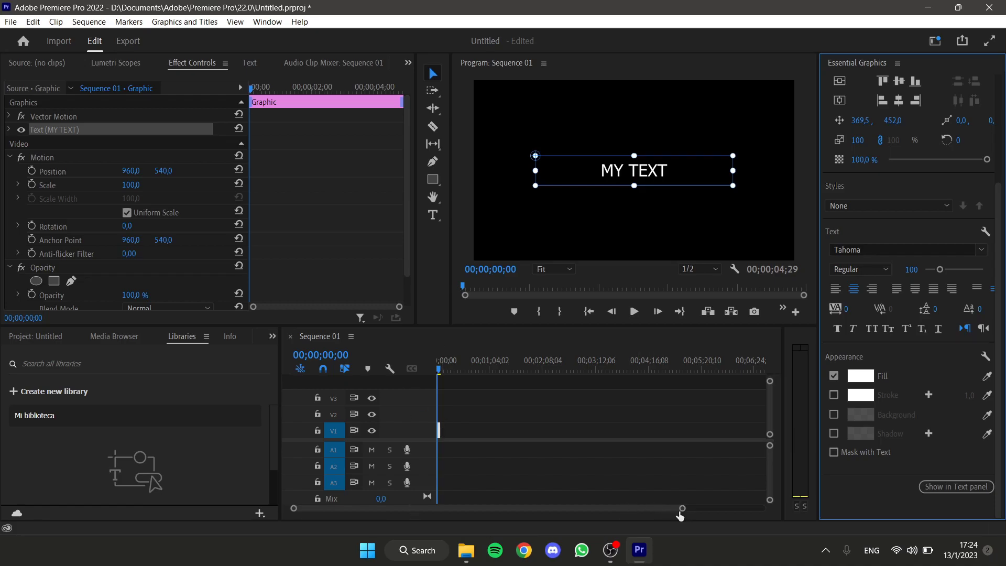
Zoom the timeline and extend the MY TEXT clip on V1 to 00;00;17;03.
scroll(640, 512, up, 5)
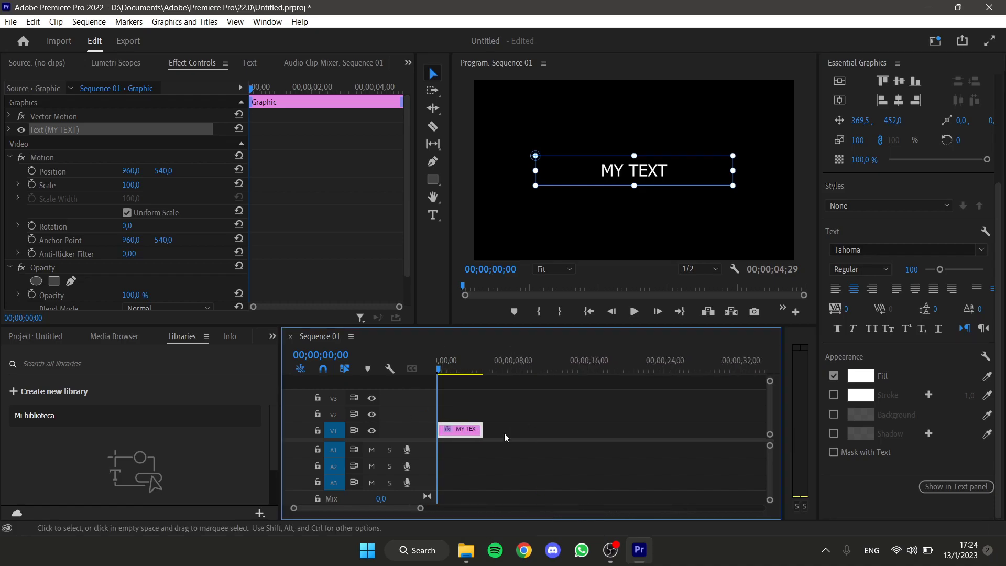
drag(482, 430, 598, 429)
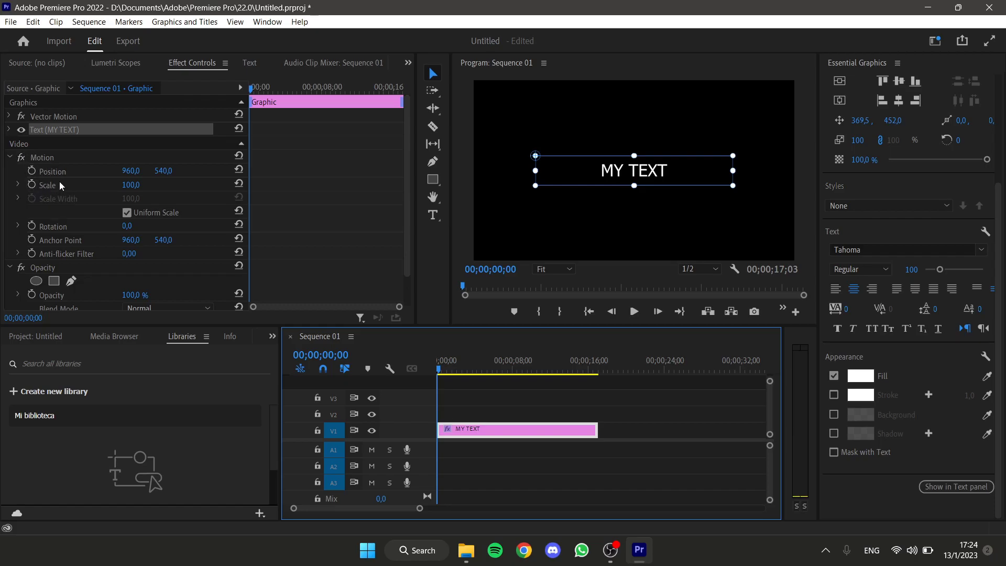
Enable Scale keyframing so the title starts at Scale 100 on the first frame.
click(32, 184)
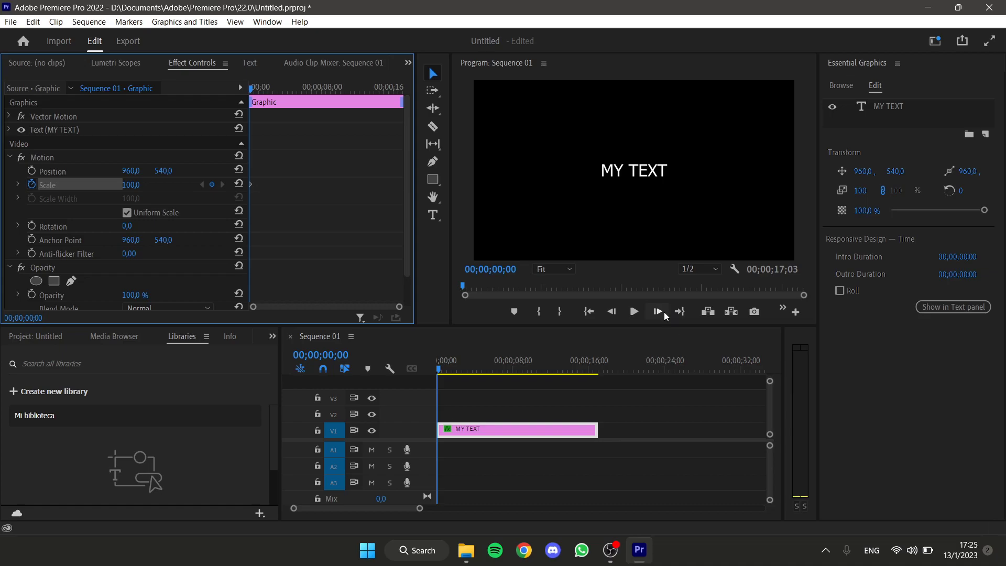
click(661, 312)
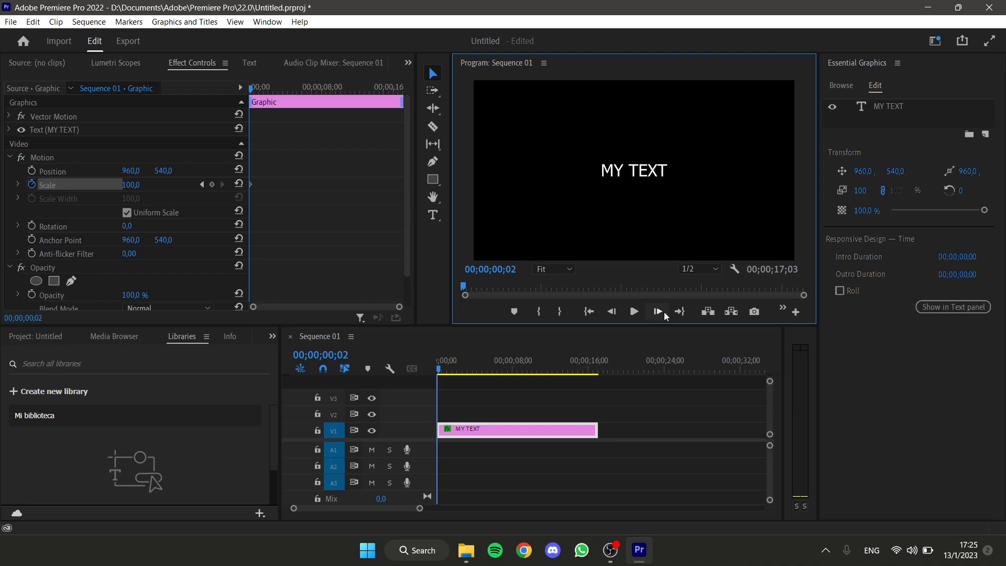
click(251, 89)
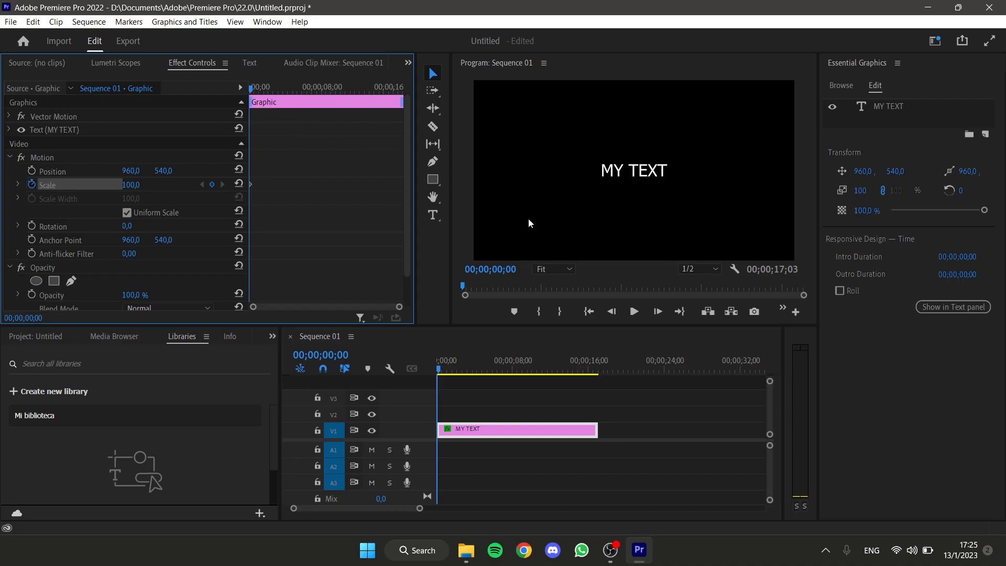
At frame 5, set the title's Scale to 120.
click(658, 313)
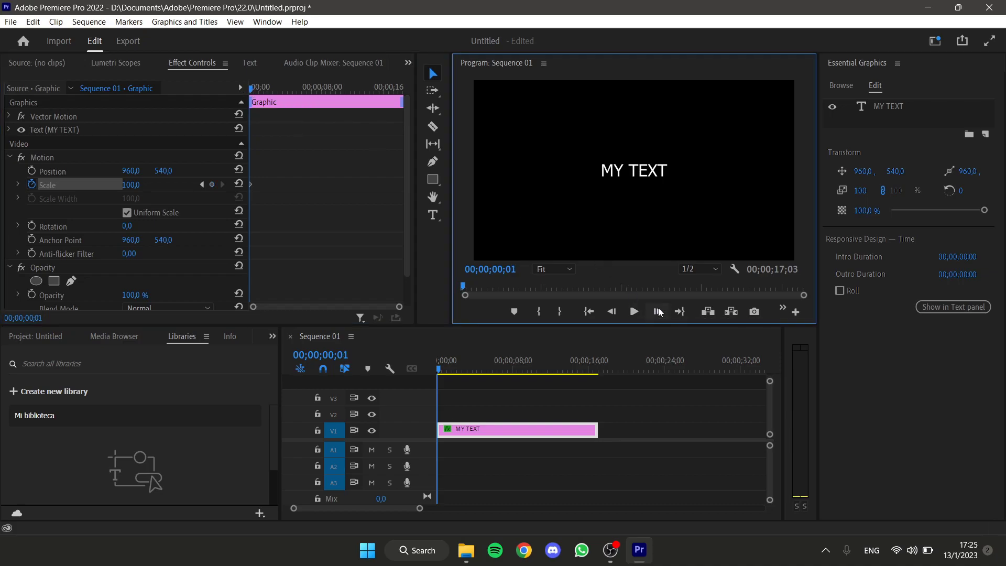
click(658, 312)
click(659, 313)
click(658, 313)
click(658, 313)
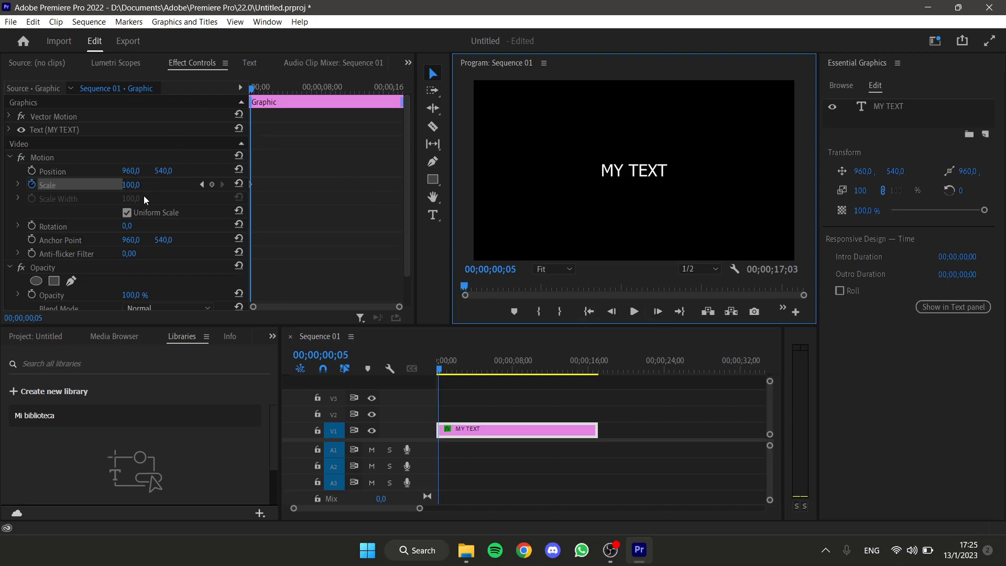
click(133, 184)
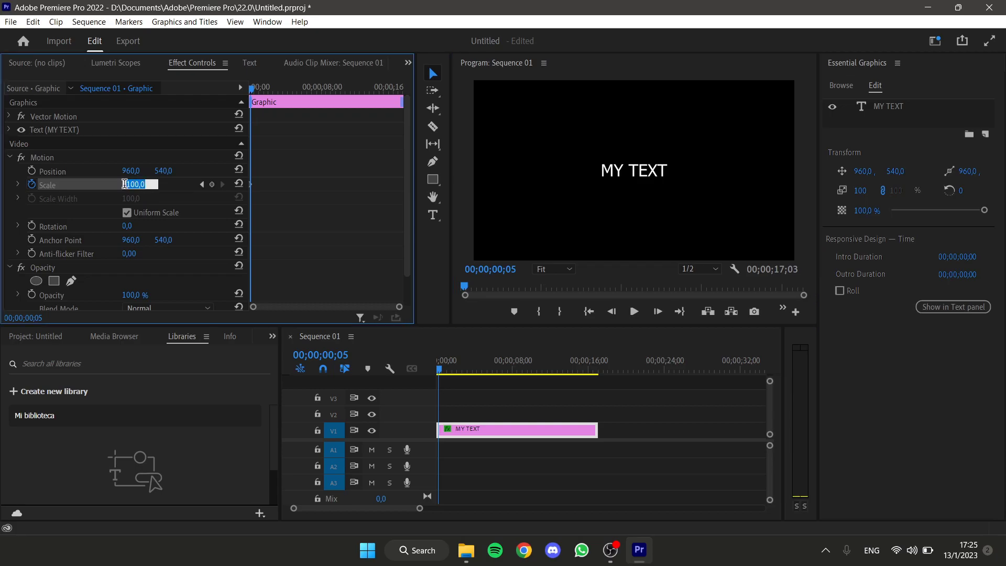
text(120)
key(Return)
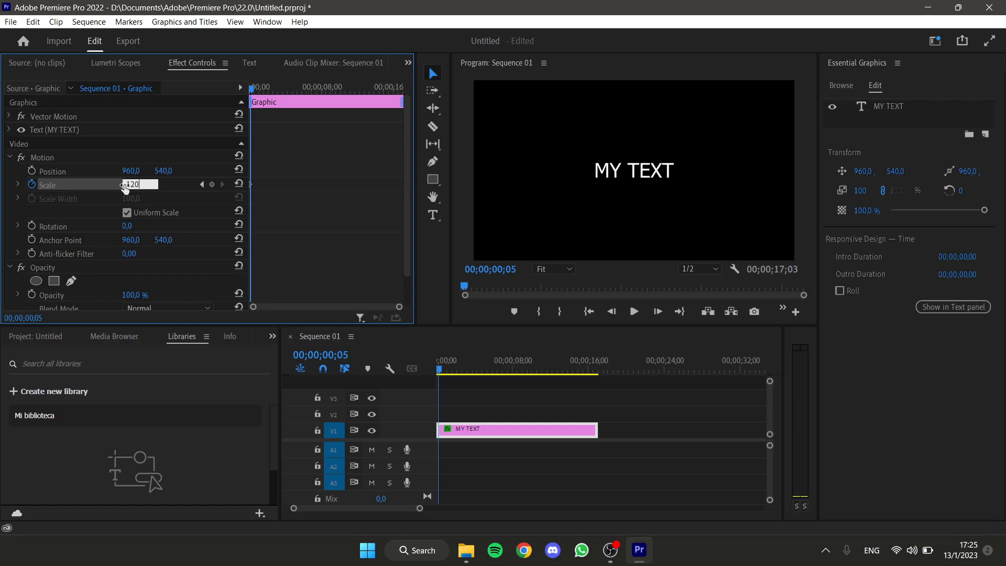
At frame 10, add a Scale keyframe of 90.
click(656, 312)
click(657, 313)
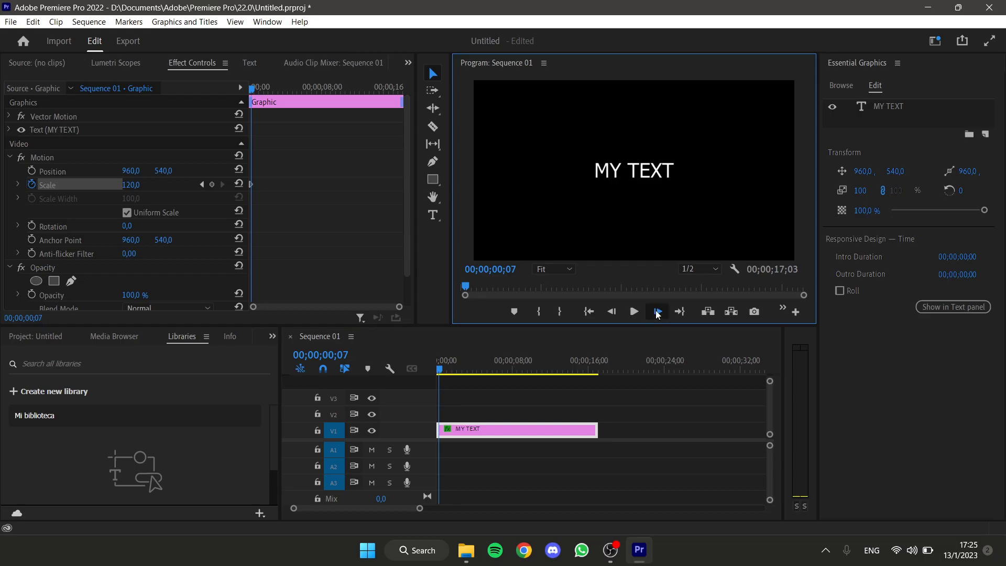
click(656, 311)
click(656, 311)
click(657, 311)
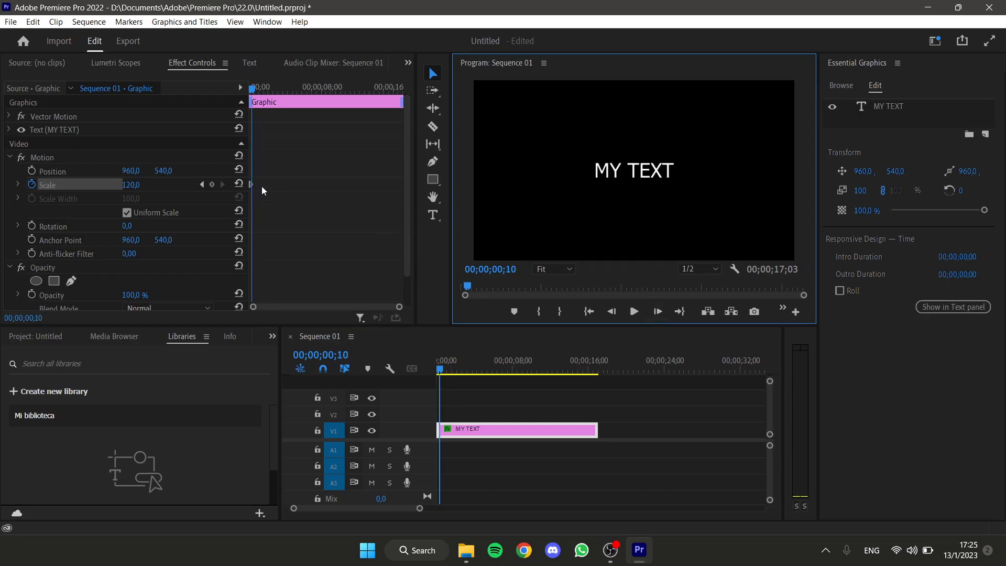
click(131, 184)
drag(128, 184, 141, 182)
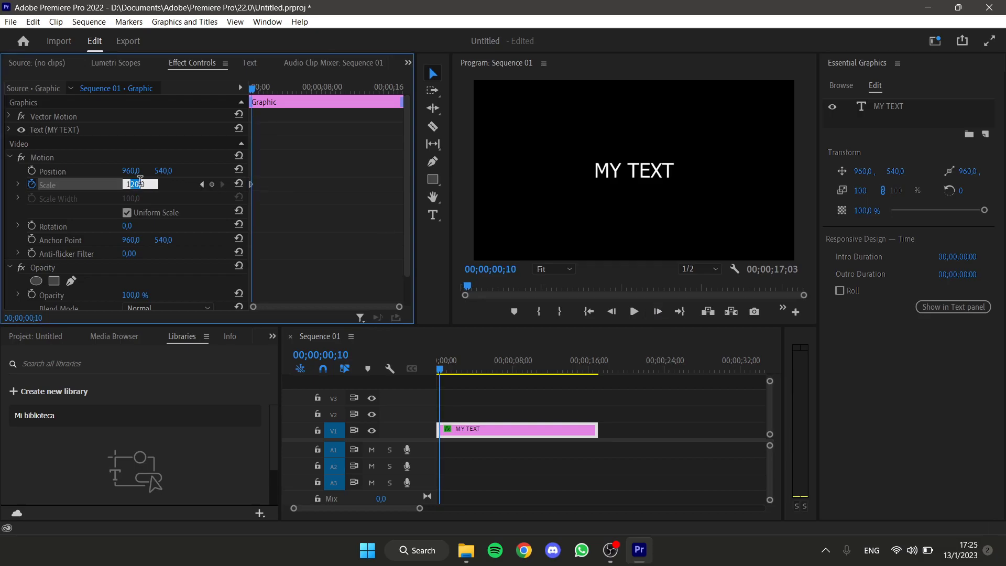
key(BackSpace)
key(BackSpace)
text(9)
key(Return)
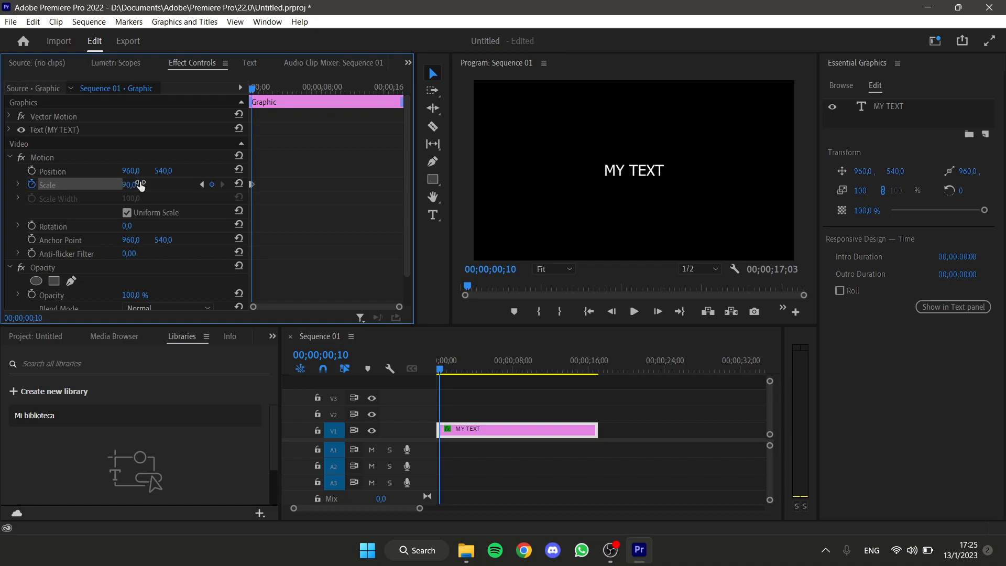
At frame 15, set Scale back to 100.
click(658, 311)
click(658, 311)
click(658, 311)
click(658, 311)
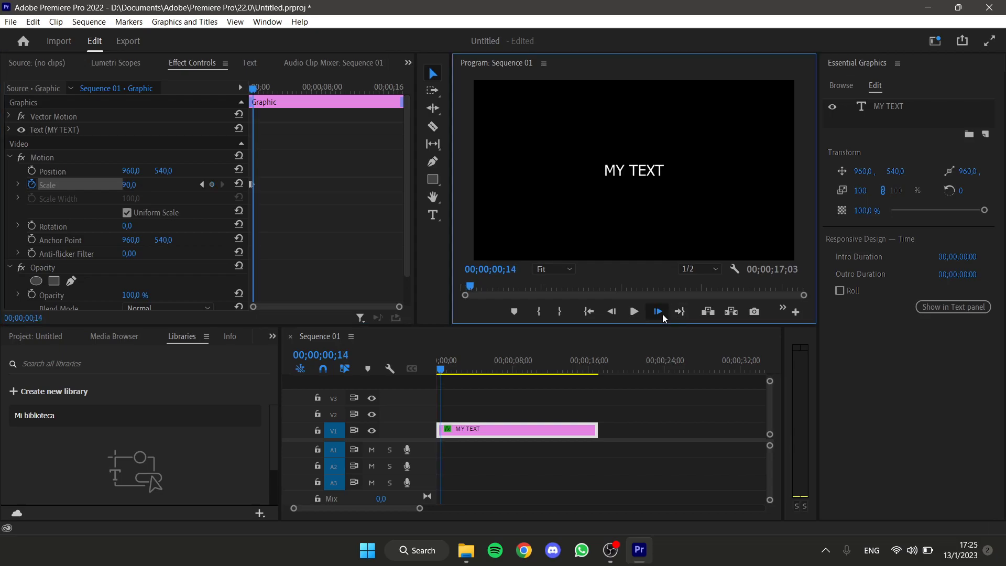
click(658, 311)
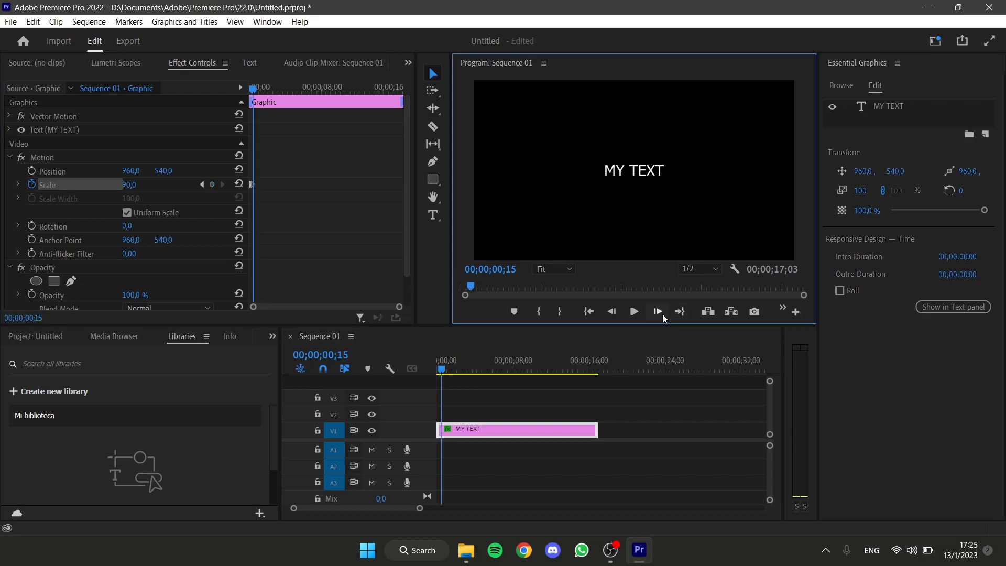
click(131, 185)
text(100)
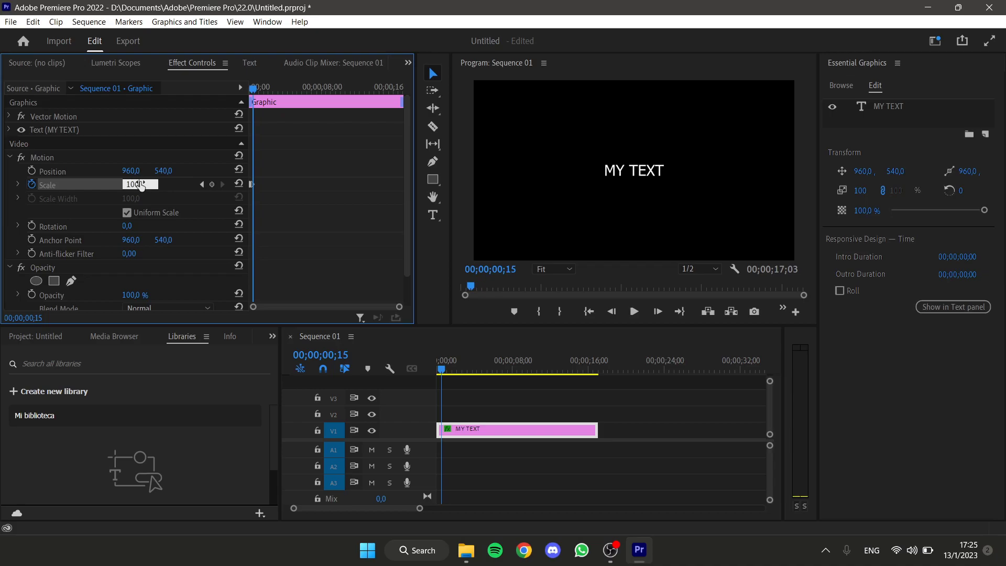
key(Return)
Play the pop-in from the start, then marquee-select all four Scale keyframes.
drag(400, 306, 351, 316)
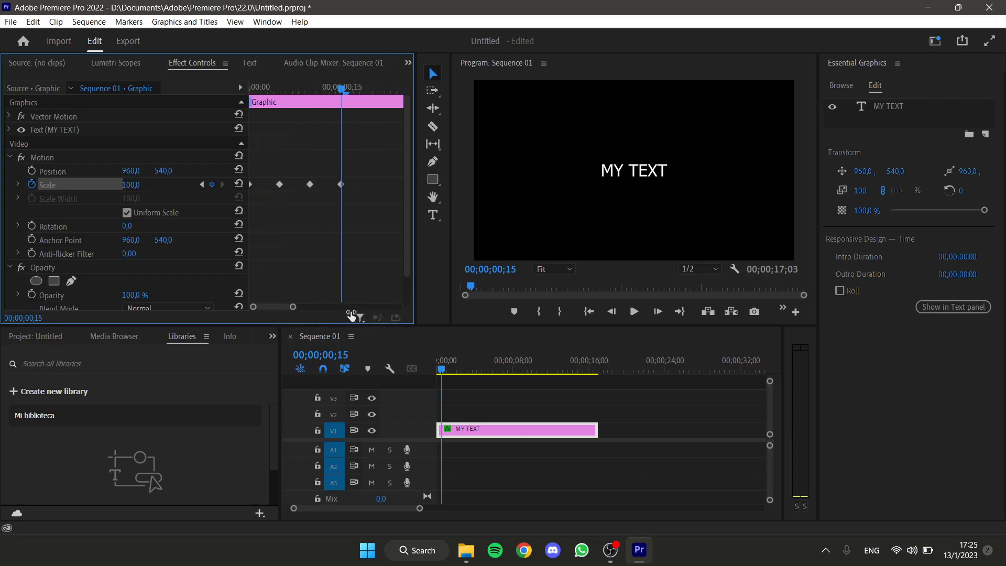
drag(304, 82, 204, 87)
click(638, 312)
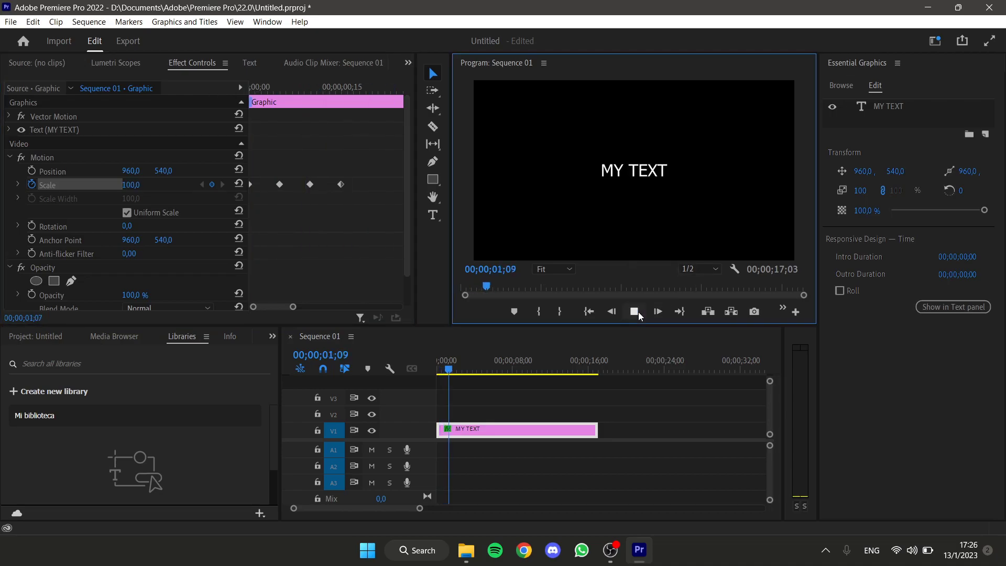
drag(360, 205, 219, 169)
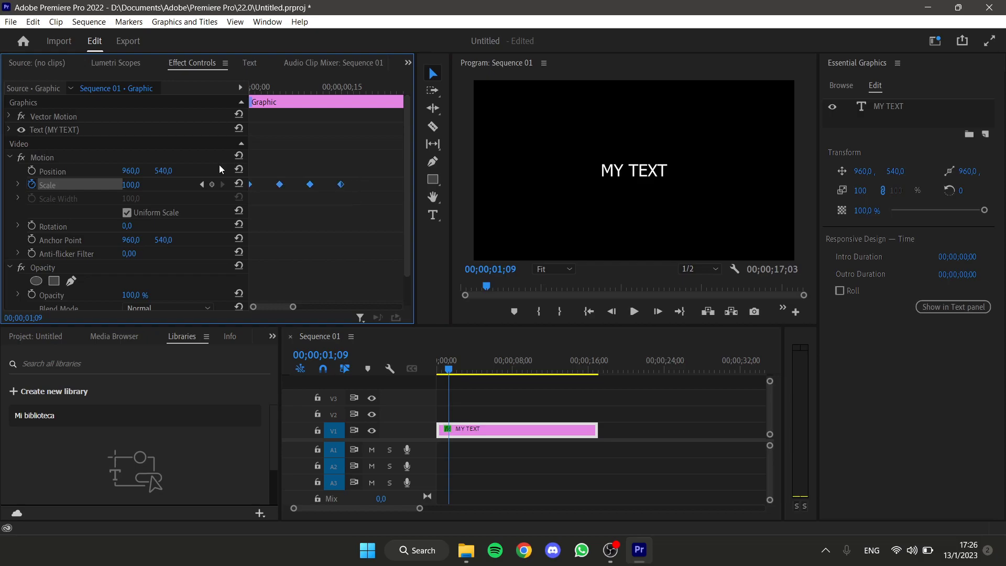
Apply Ease In to the four Scale keyframes and move the playhead to 00;00;01;21.
right_click(340, 187)
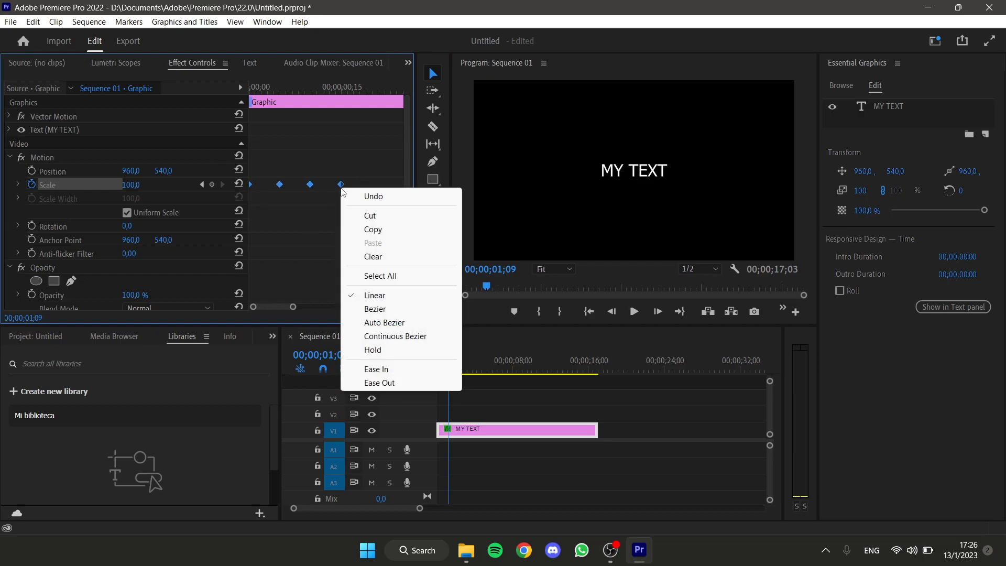
click(410, 371)
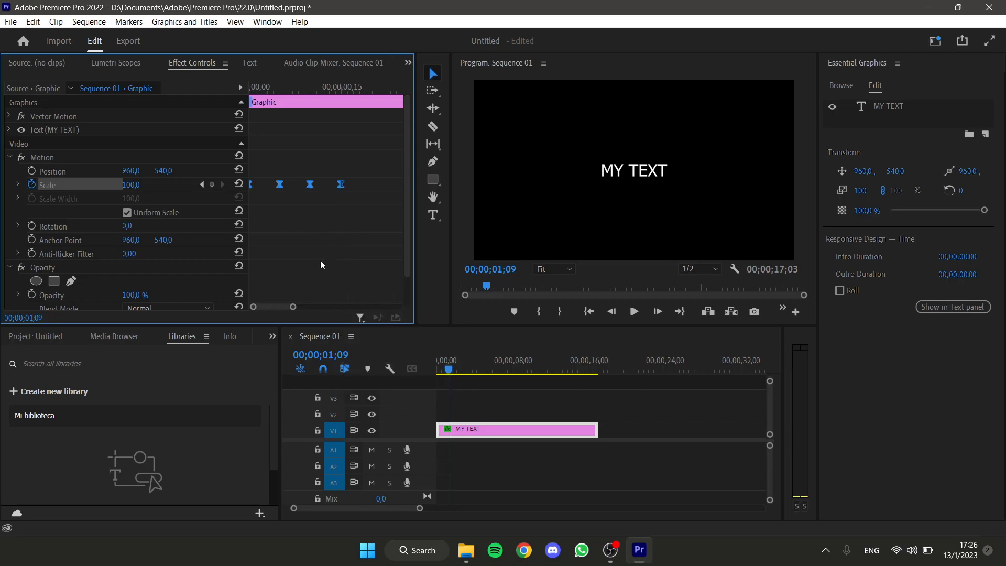
drag(293, 306, 329, 309)
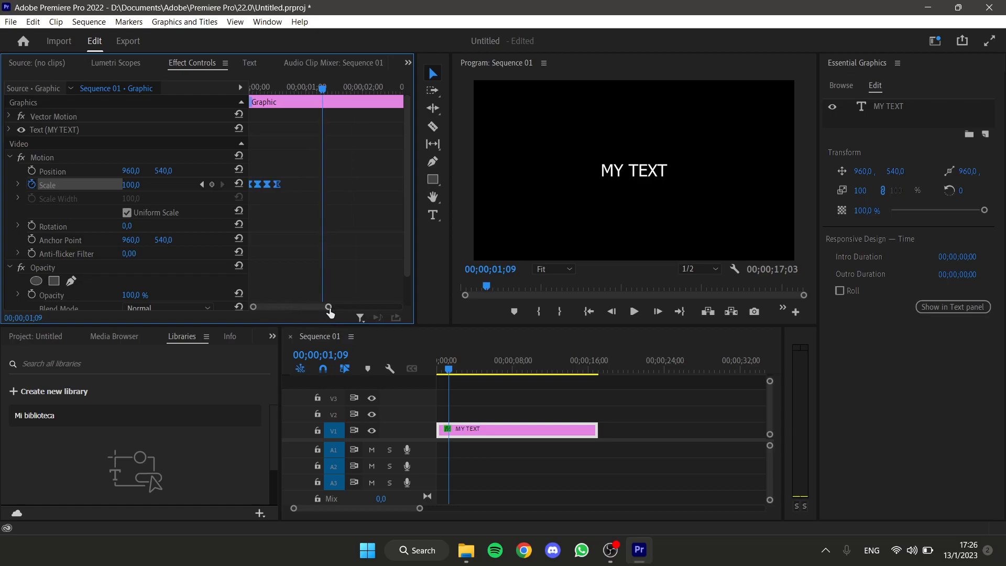
drag(321, 90, 345, 93)
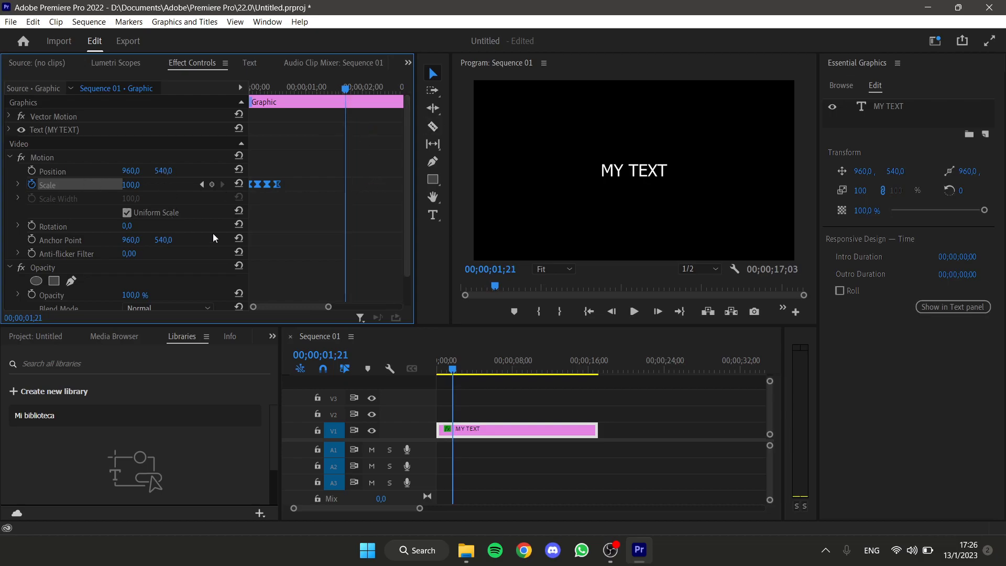
Add a Scale keyframe holding 100 at 00;00;01;21.
click(212, 187)
click(658, 311)
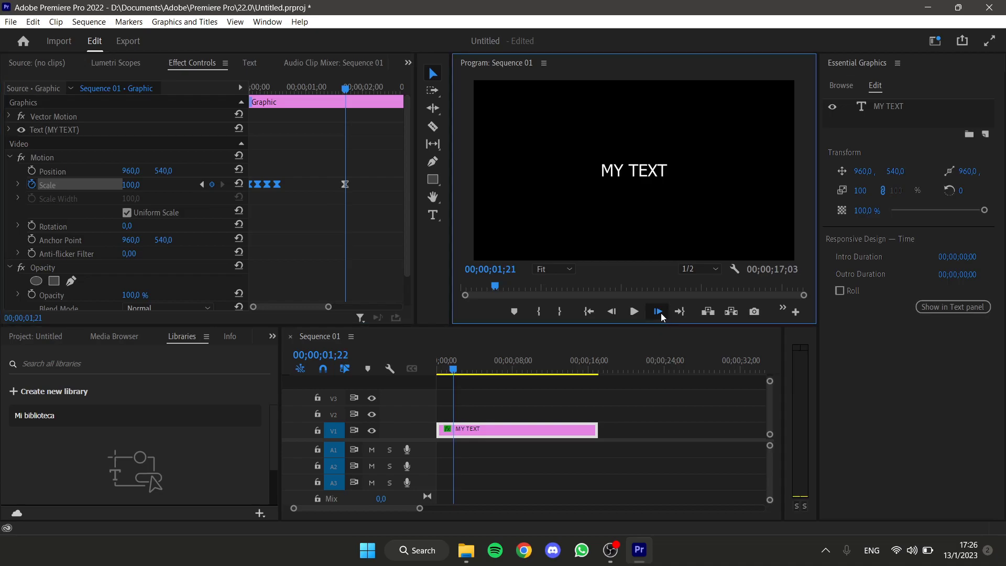
click(658, 311)
click(658, 311)
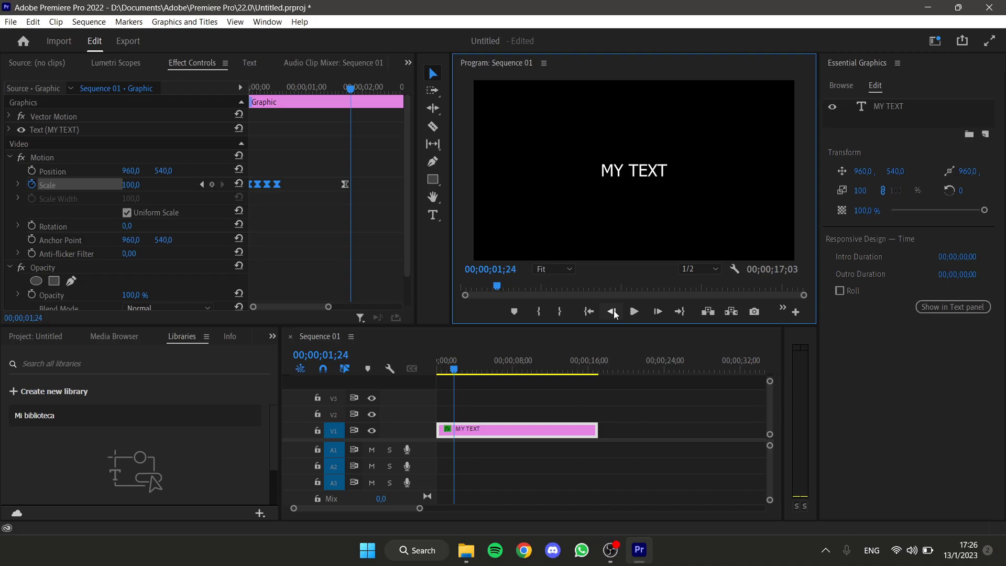
click(344, 184)
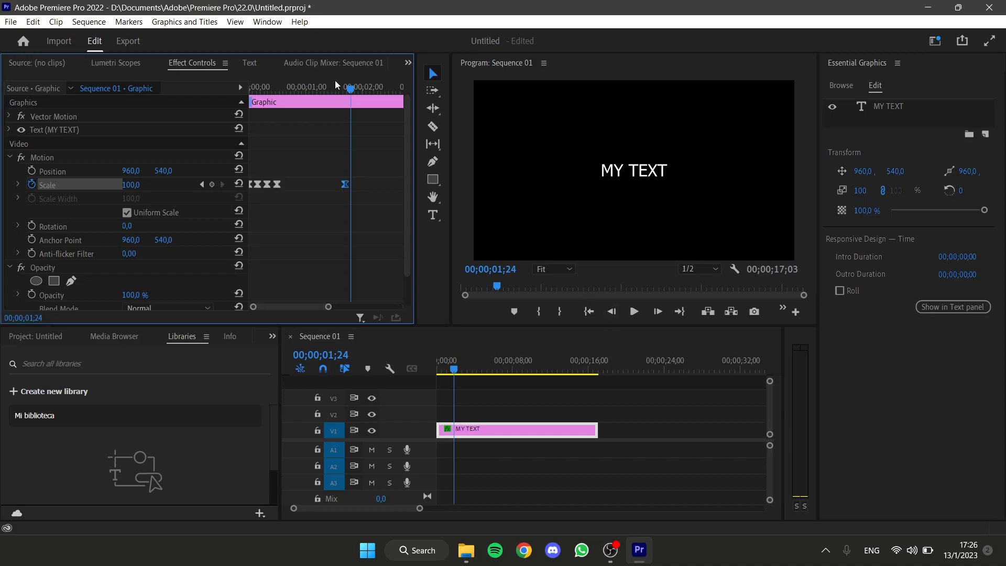
Move the playhead to 00;00;01;26, five frames after the new keyframe.
drag(351, 90, 343, 89)
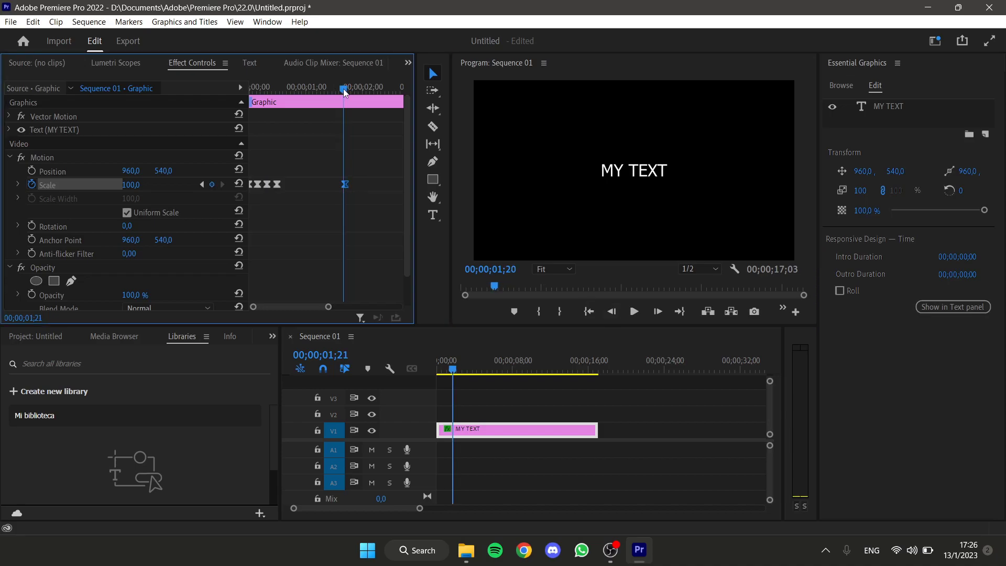
click(658, 311)
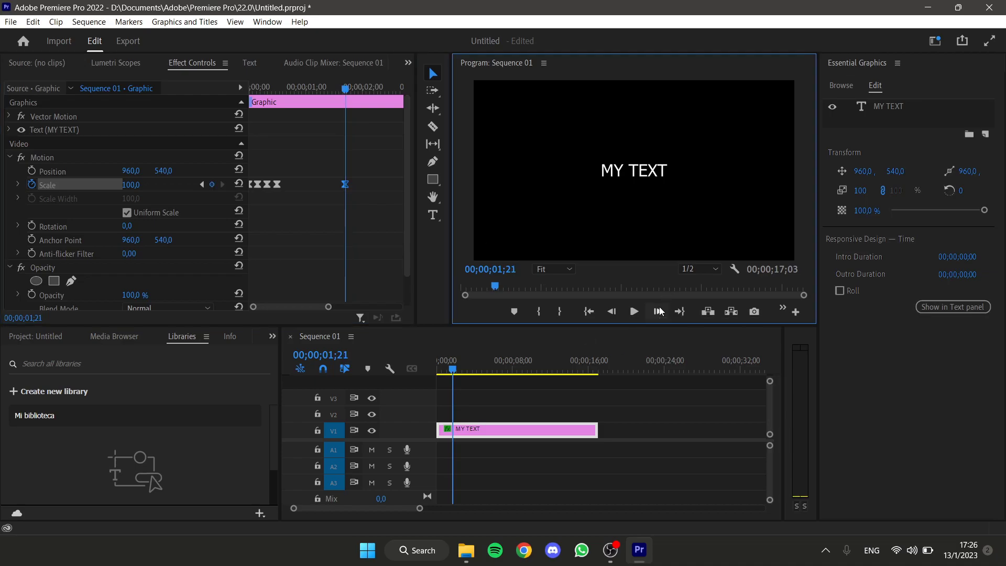
click(659, 311)
click(659, 311)
click(659, 311)
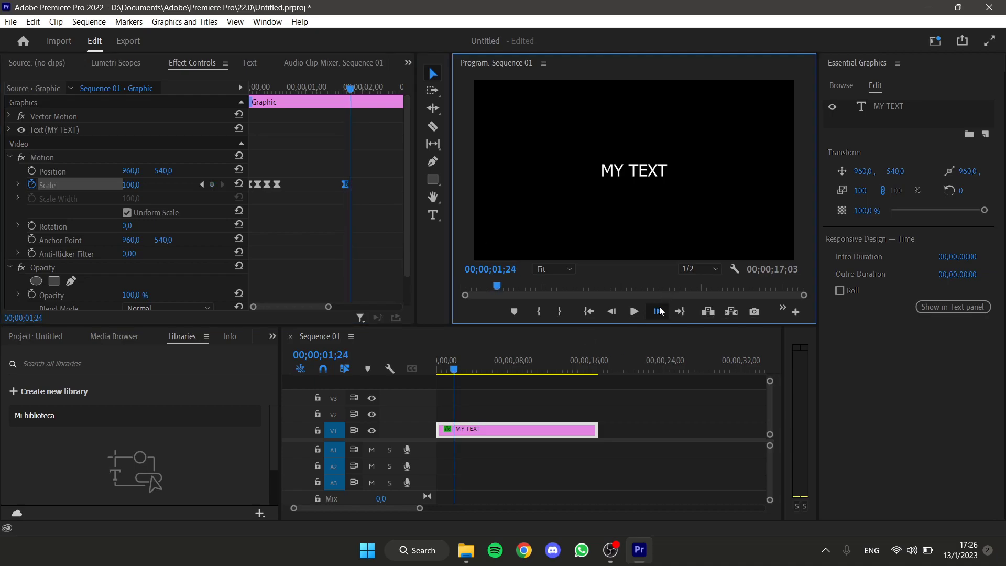
click(658, 311)
click(659, 311)
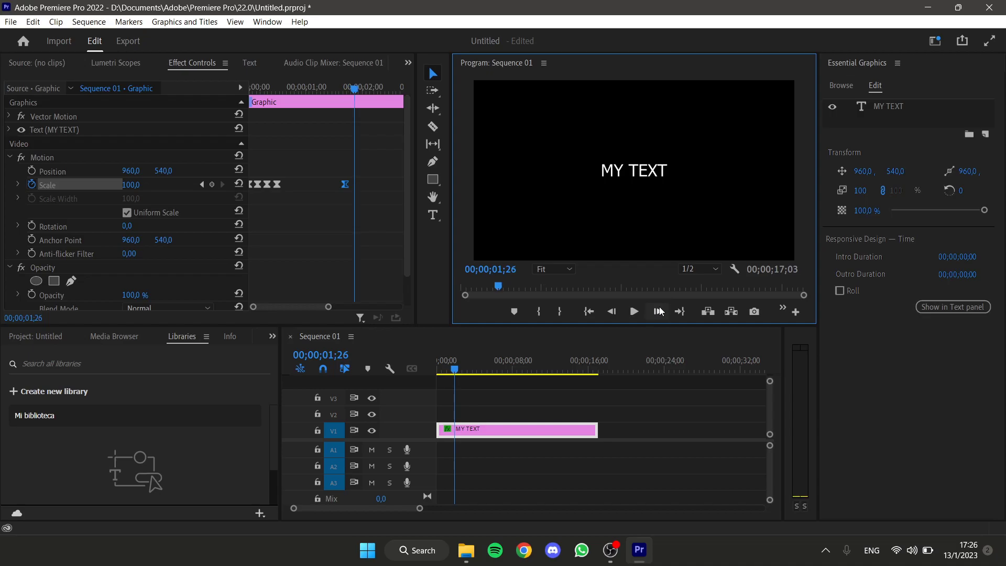
At 00;00;01;26, set the title's Scale to 90.
click(132, 186)
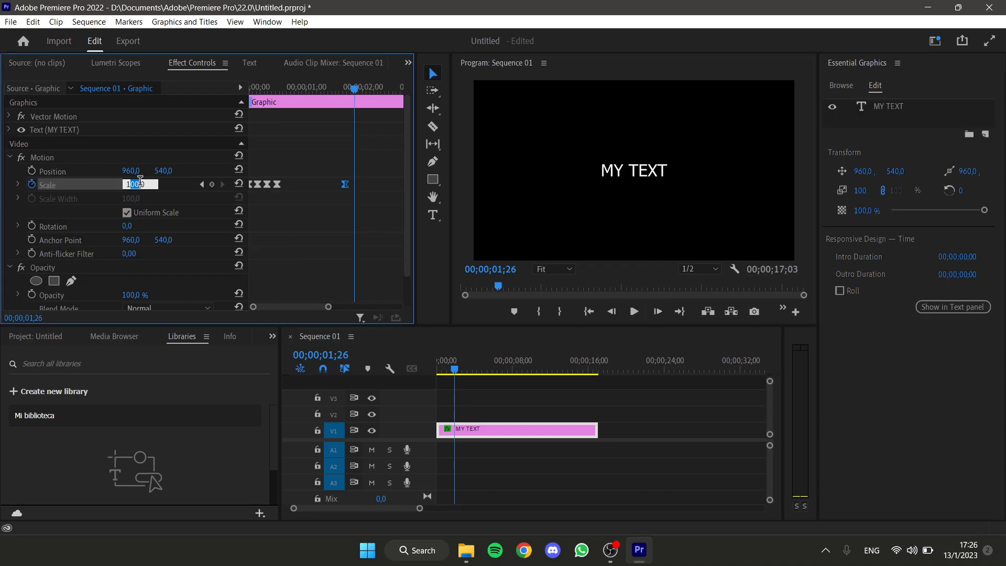
drag(140, 180, 121, 187)
text(90)
key(Return)
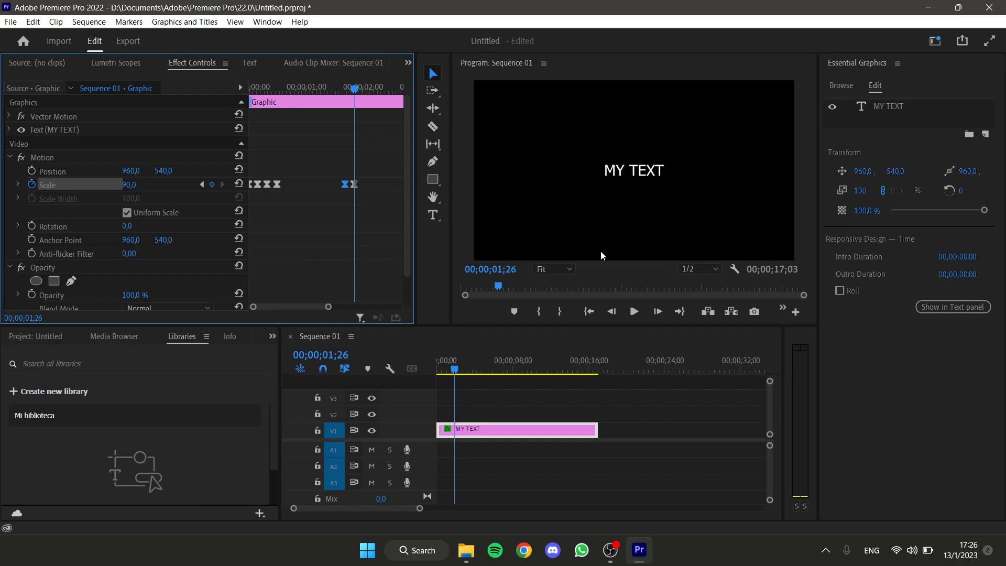
At 00;00;02;01, set Scale to 120.
click(657, 312)
click(658, 311)
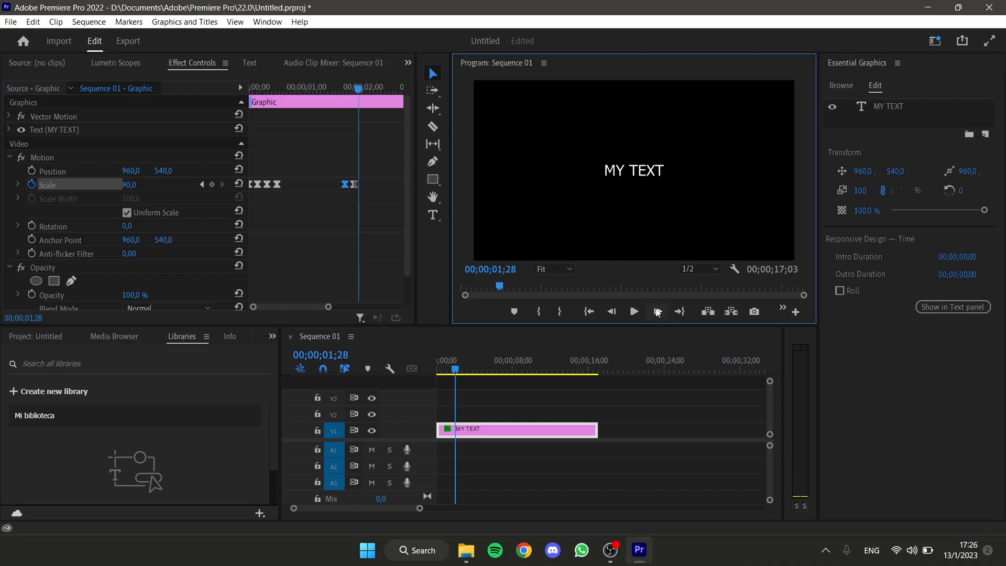
click(657, 312)
click(657, 312)
click(657, 311)
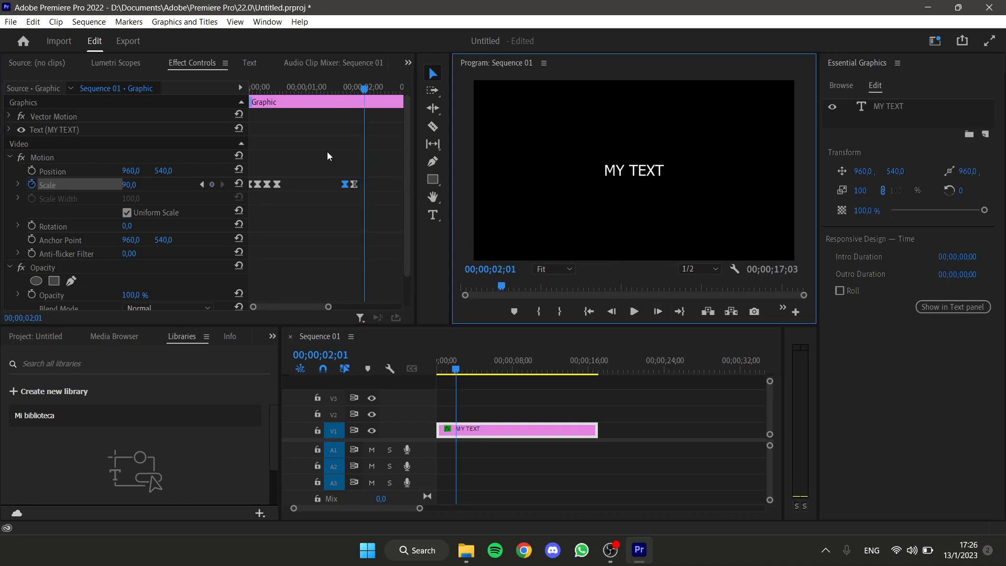
click(140, 180)
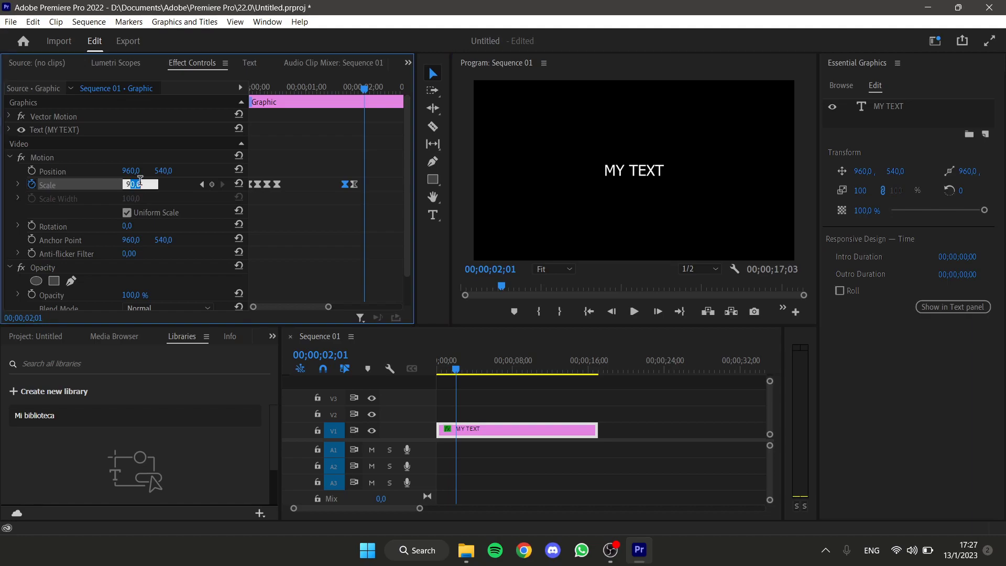
key(BackSpace)
key(BackSpace)
text(120)
key(Return)
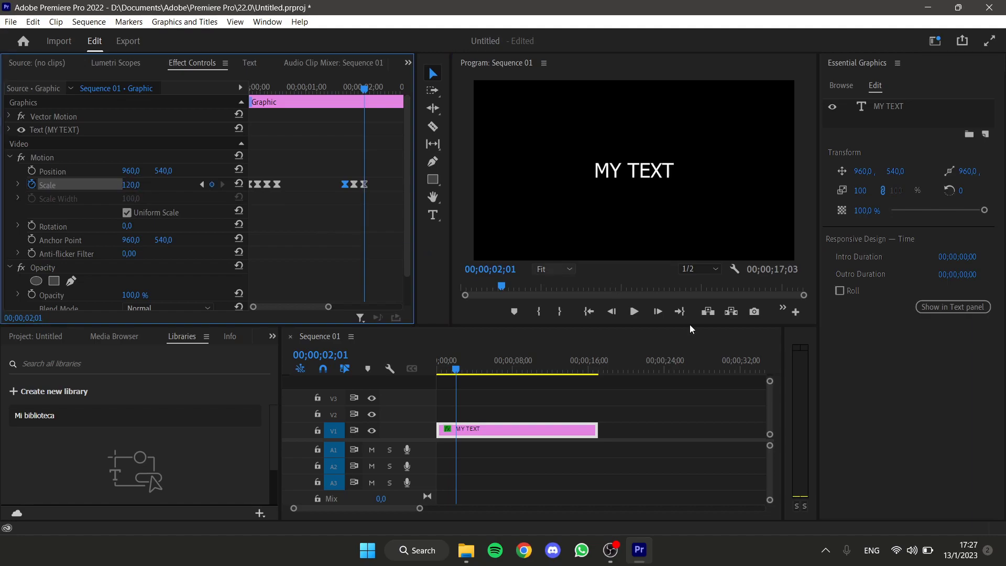
At 00;00;02;06, set Scale to 0 so MY TEXT vanishes.
click(658, 311)
click(659, 311)
click(658, 311)
click(659, 311)
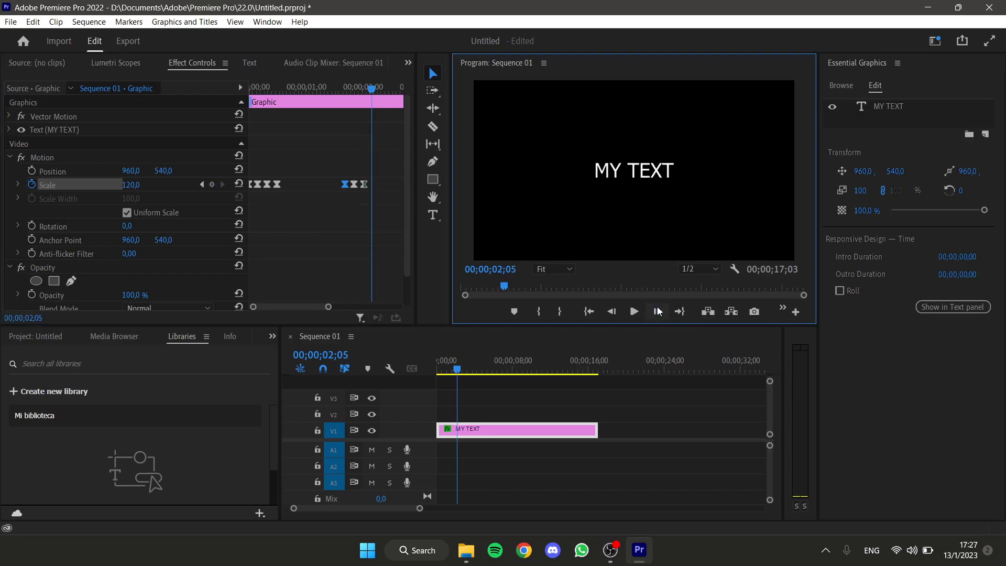
click(658, 311)
click(136, 186)
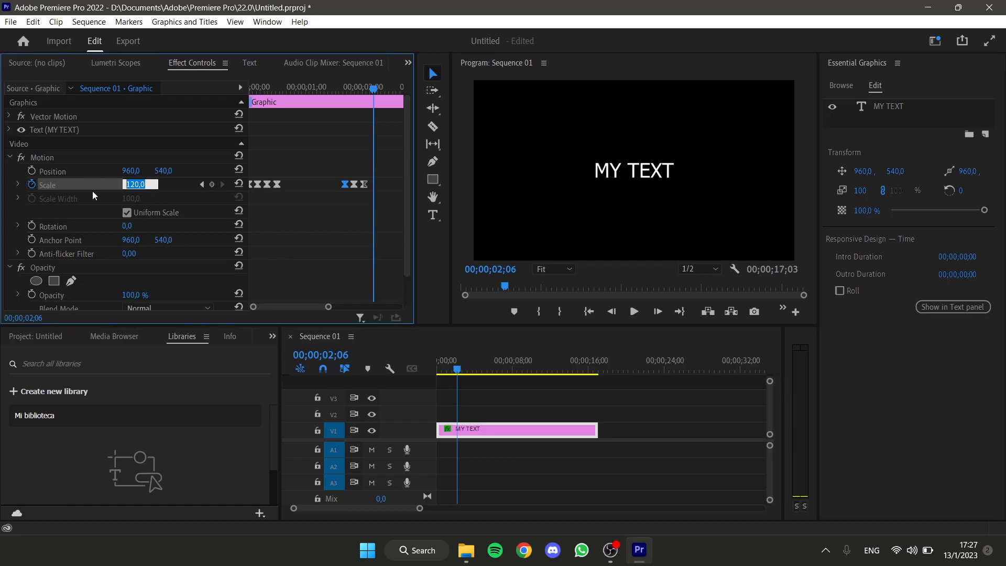
text(0)
key(Return)
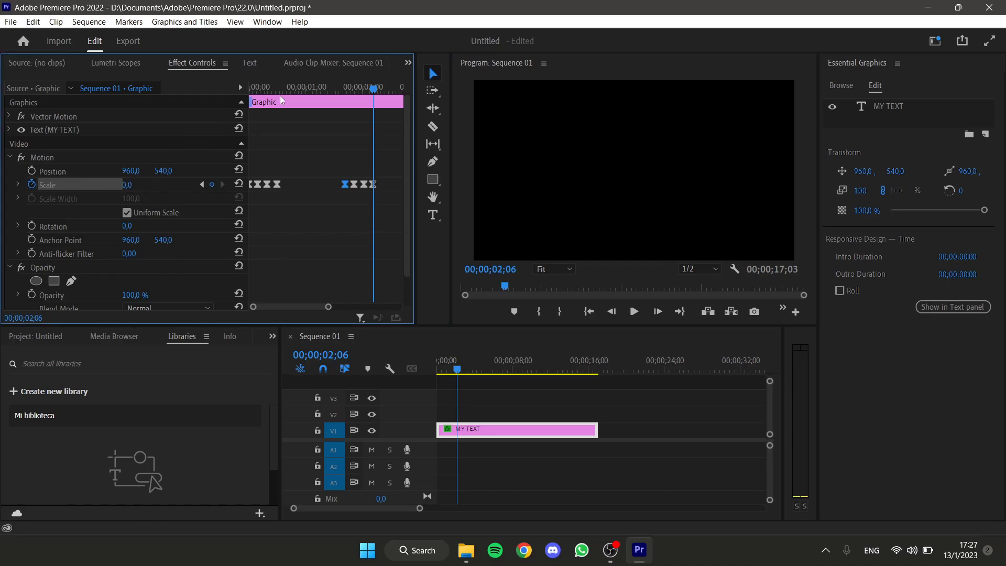
Play the title animation from the start to review the timing.
drag(349, 86, 219, 102)
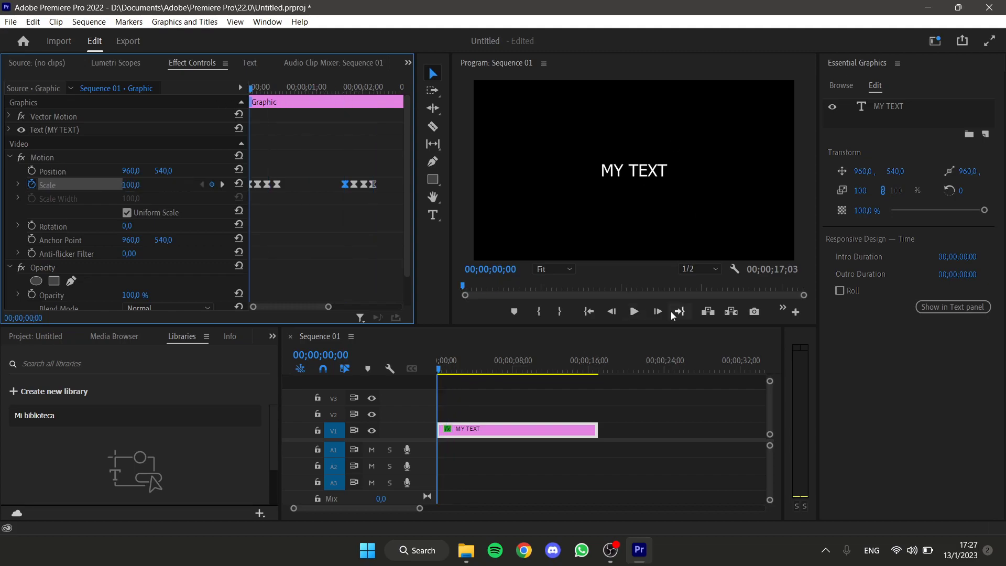
click(637, 313)
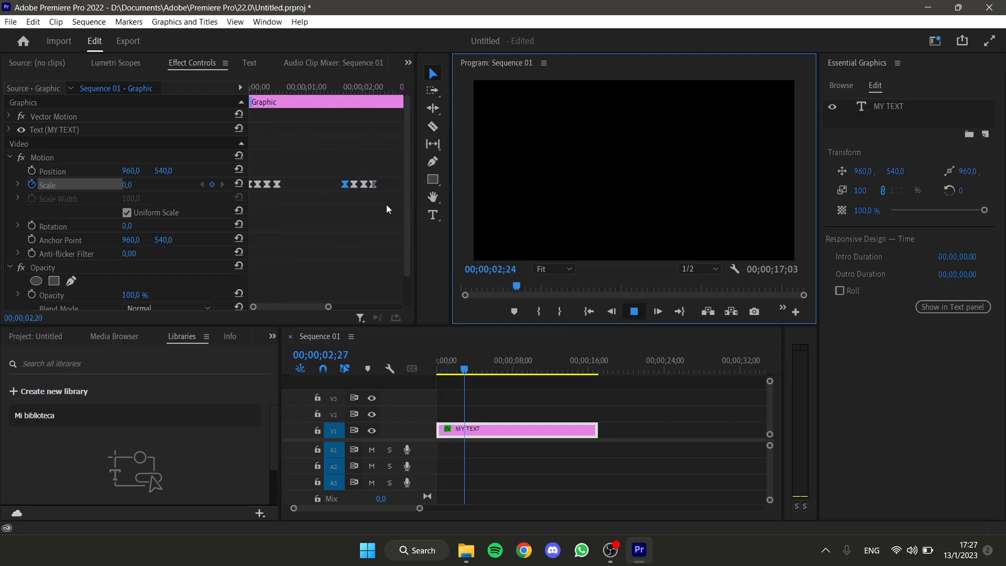
key(space)
Shift the four pop-out Scale keyframes about 11 frames earlier and rewind to start.
drag(385, 197, 339, 175)
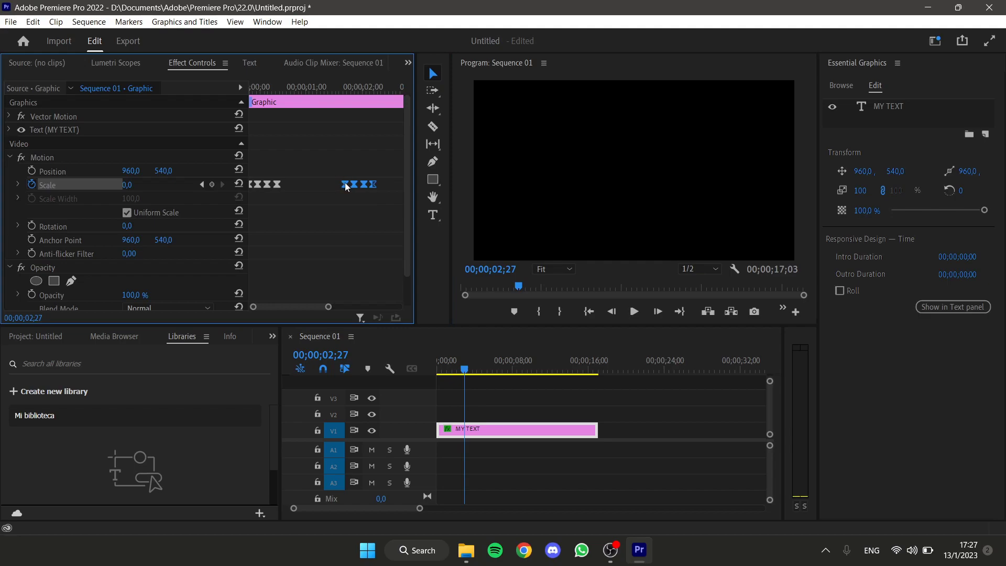
drag(346, 184, 324, 184)
click(313, 196)
drag(464, 369, 433, 370)
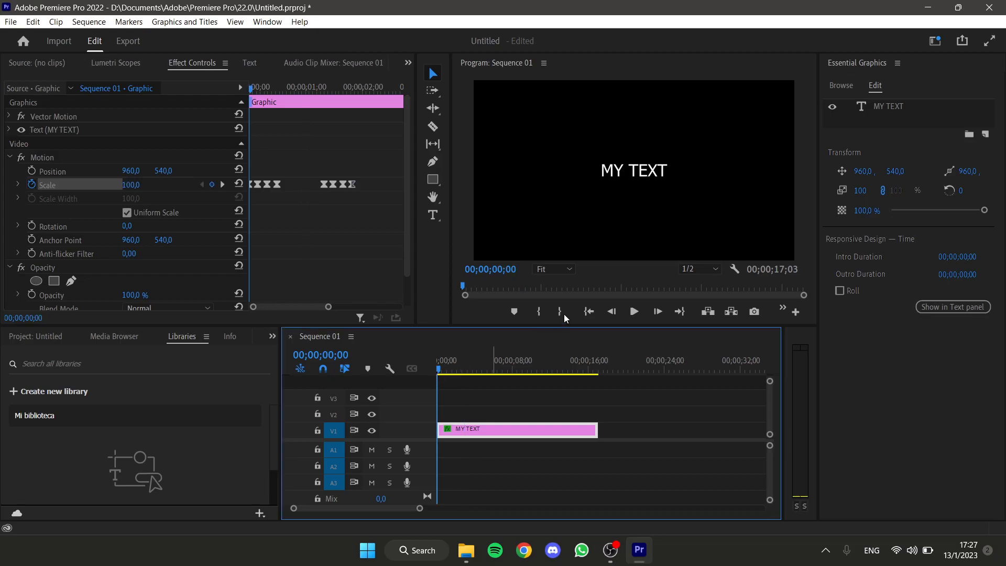
click(633, 312)
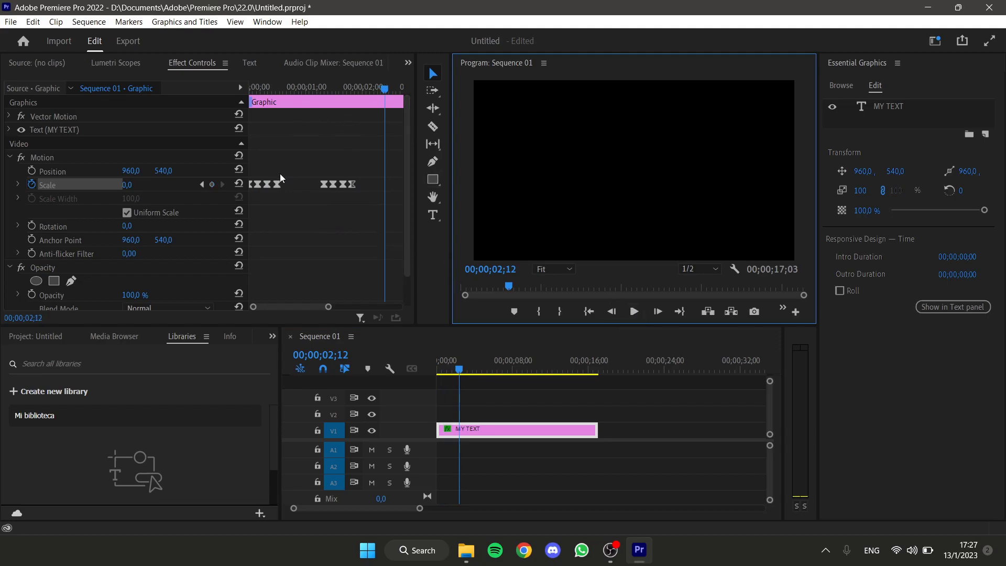
click(279, 187)
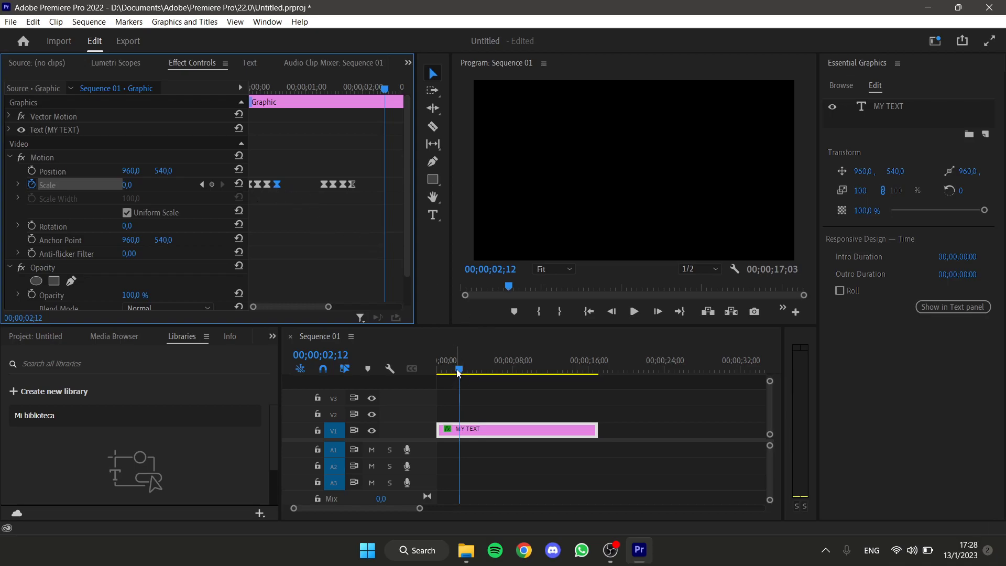
drag(459, 369, 436, 372)
click(634, 311)
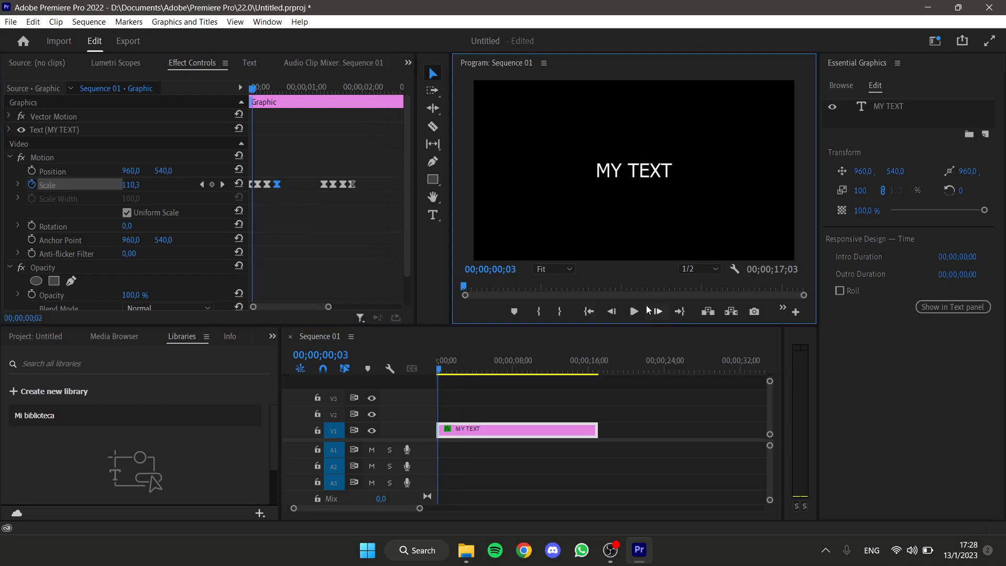